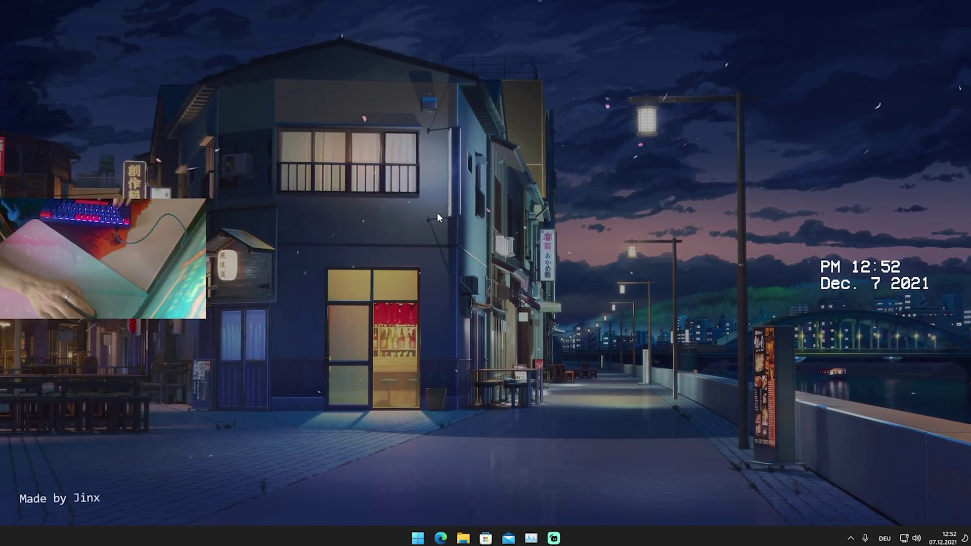
Search 'game' from Start and bring up the Game Mode settings page
key("super")
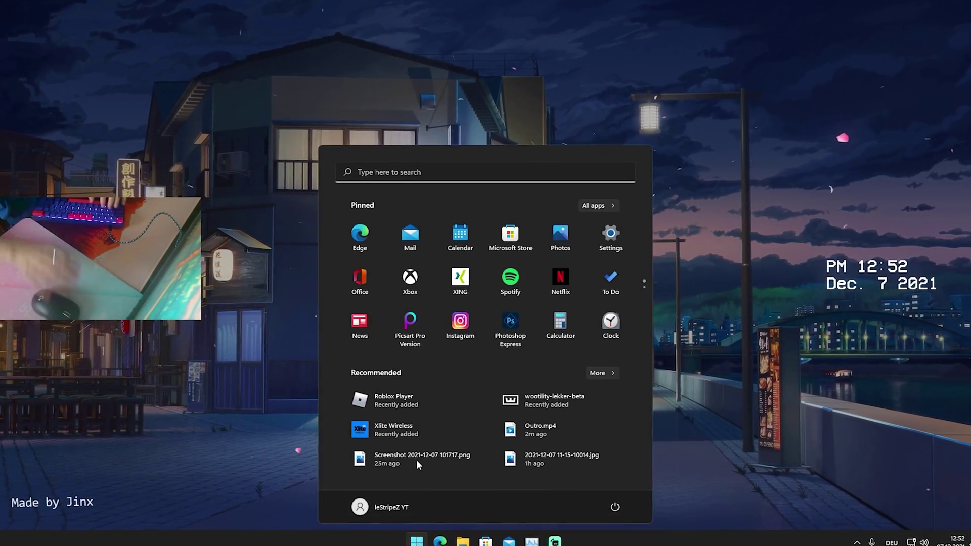
type("game")
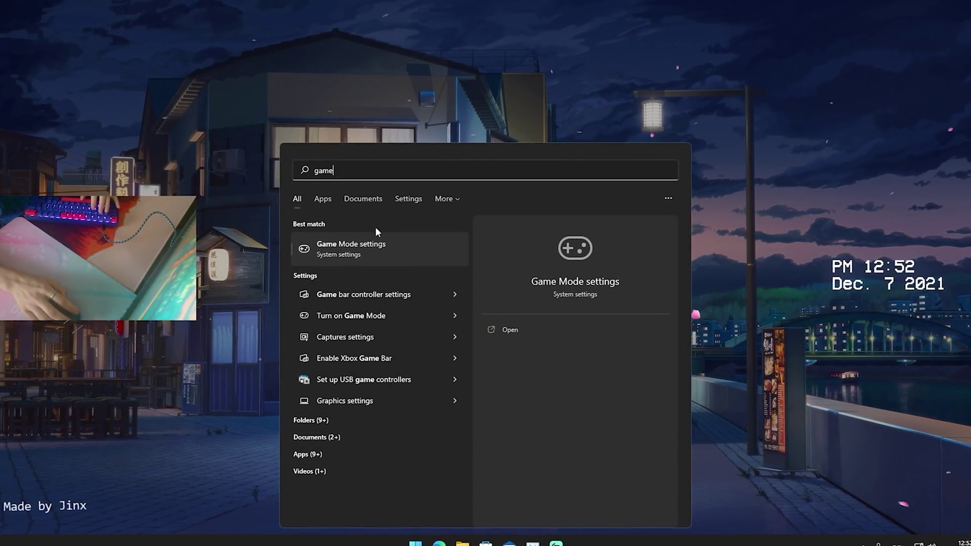
left_click(332, 251)
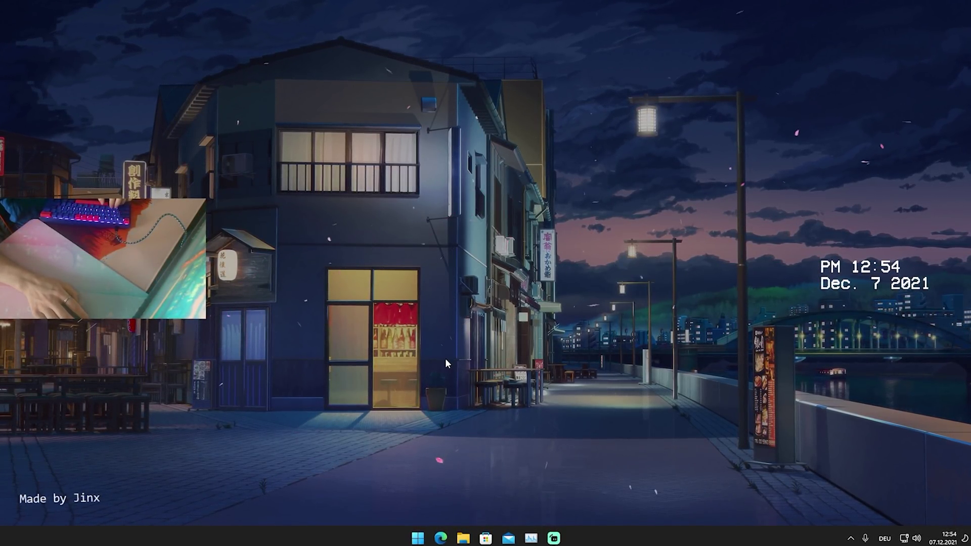
Open the advanced power settings for the QuickCpuScheme plan via an 'ener' search
key("super")
type("ener")
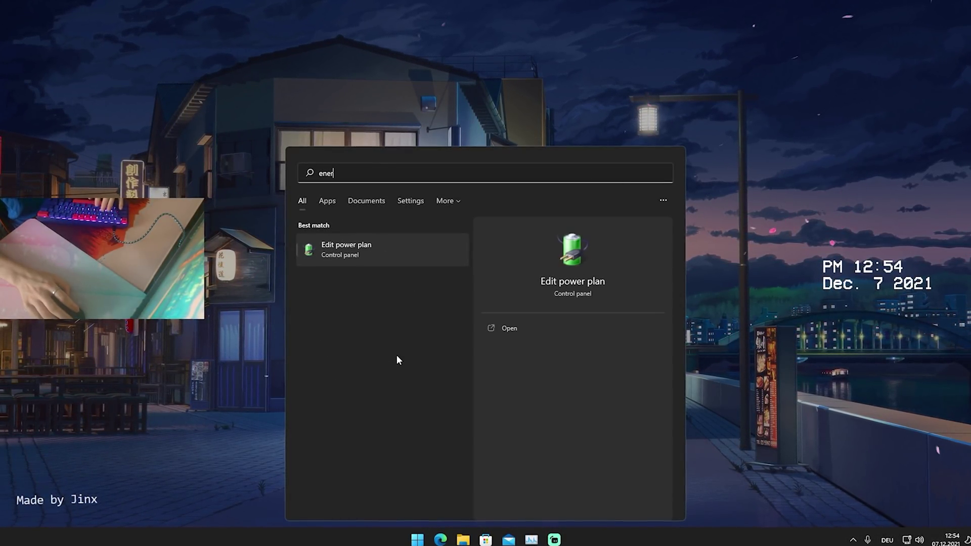
left_click(332, 253)
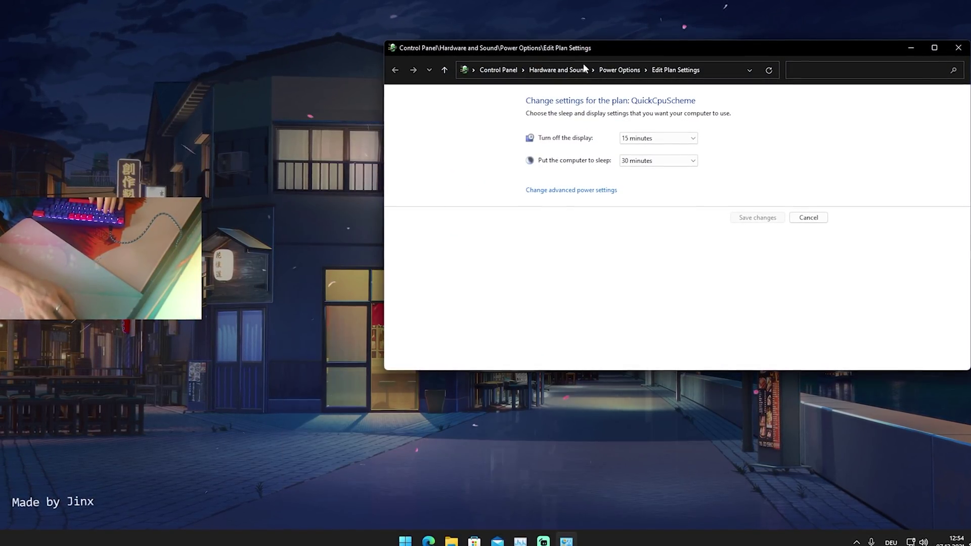
left_click_drag(556, 48, 375, 74)
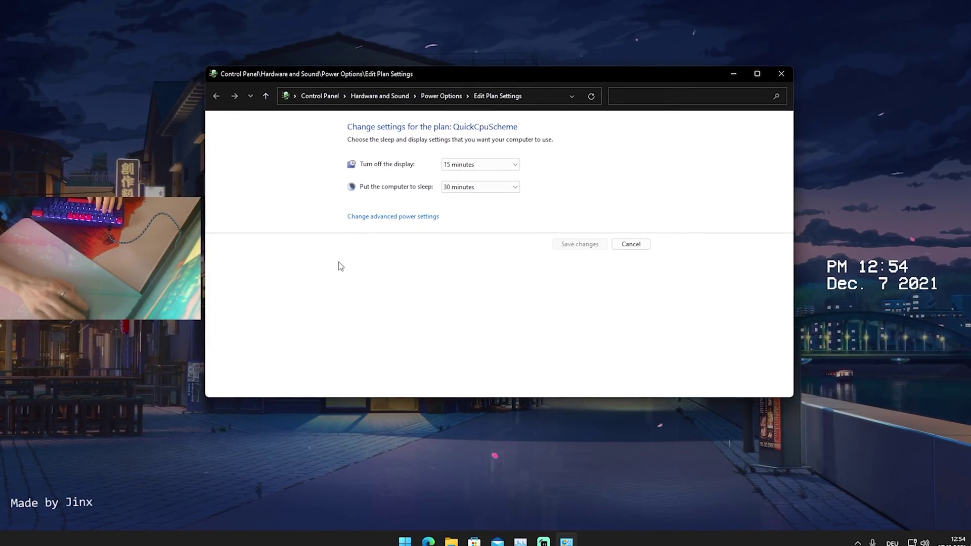
left_click(377, 219)
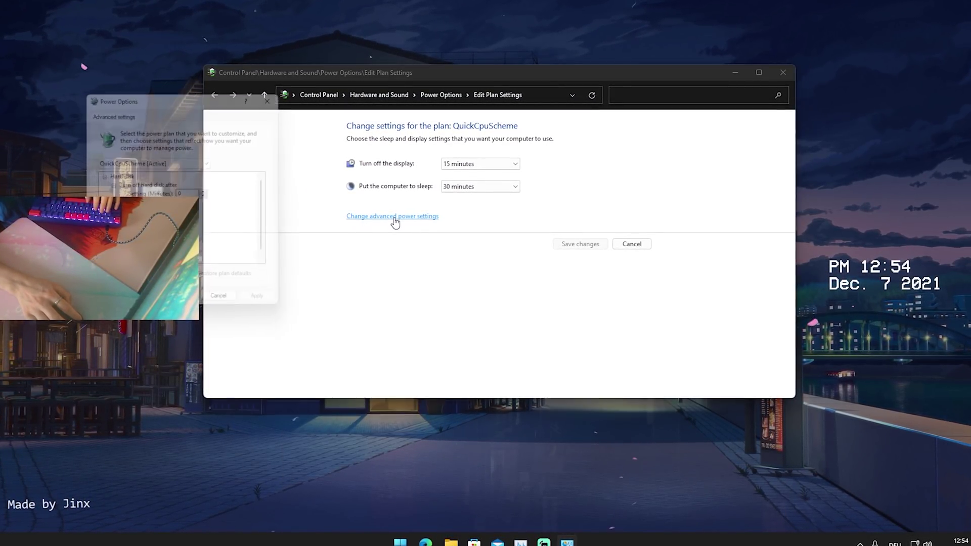
left_click(781, 73)
left_click_drag(211, 93, 506, 141)
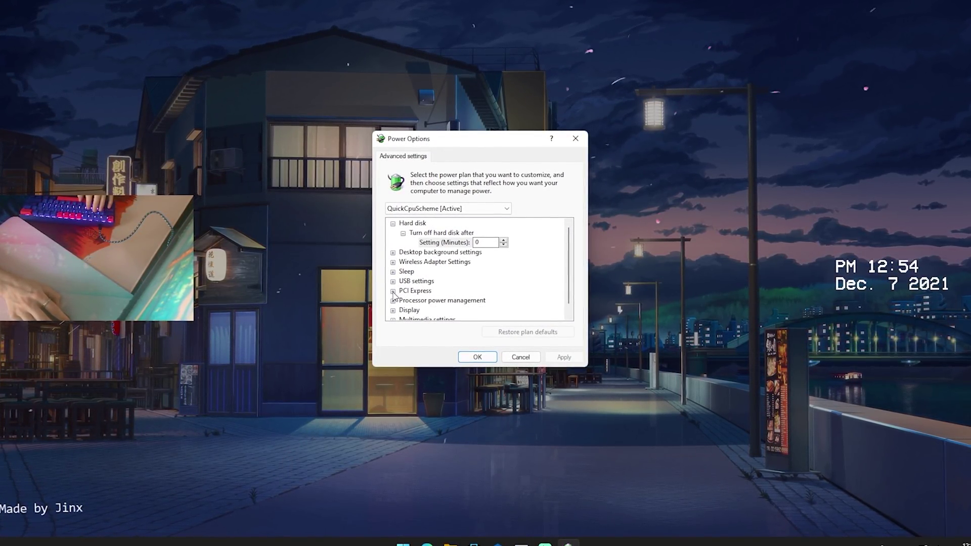
Set PCI Express Link State Power Management to Off instead of Moderate power savings
scroll(445, 289, "down", 1)
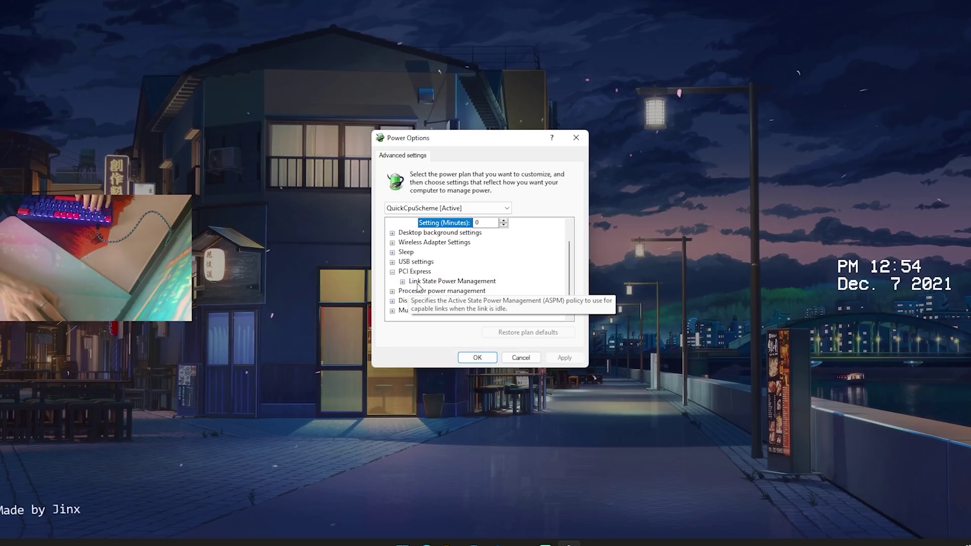
left_click(402, 281)
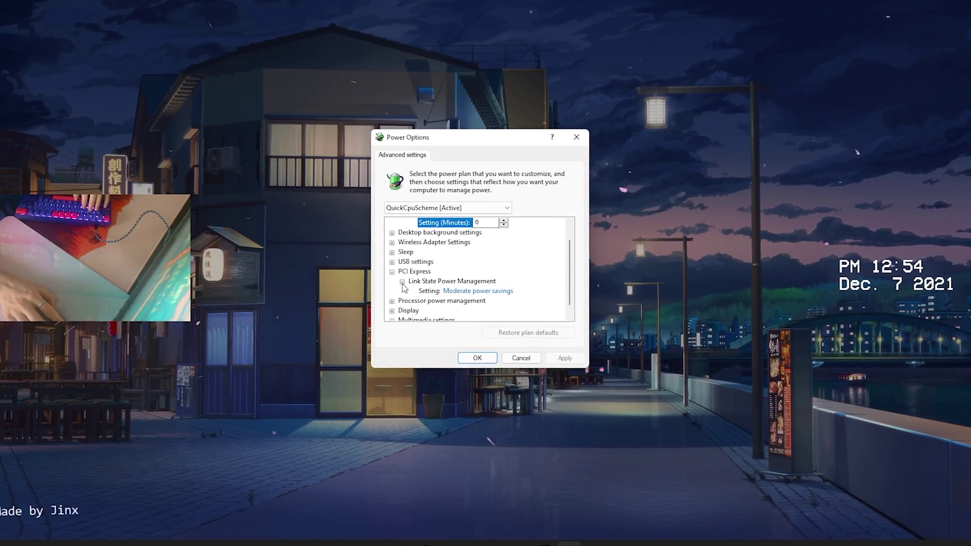
left_click(464, 293)
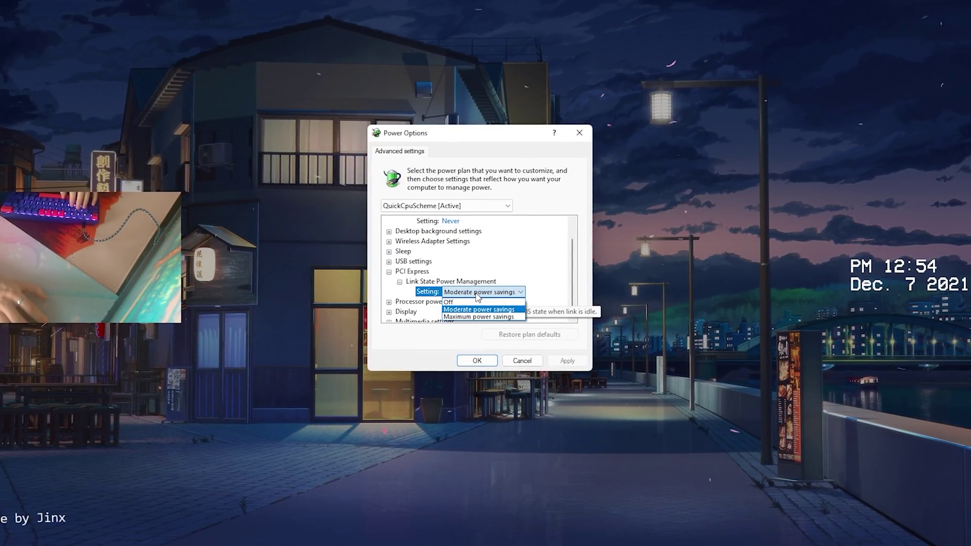
left_click(449, 303)
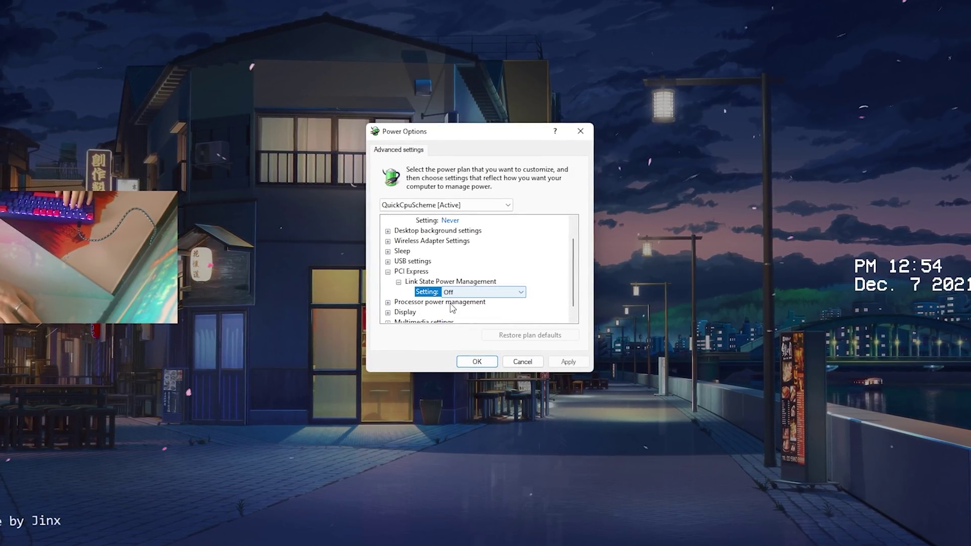
left_click(465, 294)
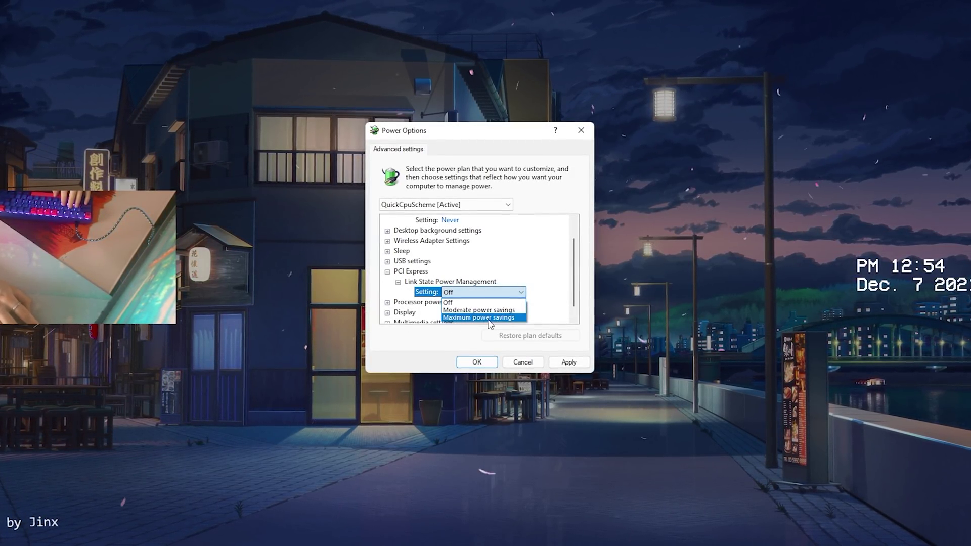
left_click(449, 303)
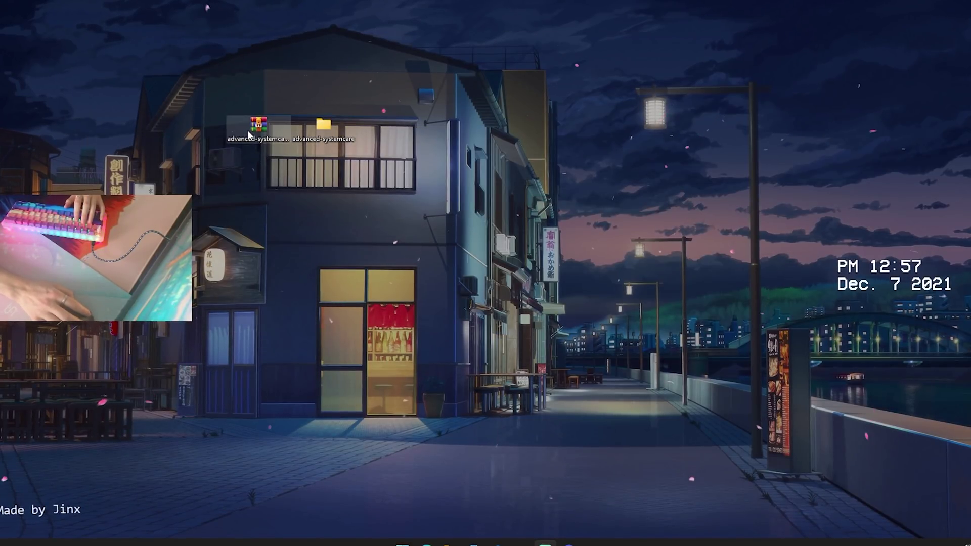
Extract advanced-systemcare.zip to a desktop folder and select advanced-systemcare-setup_15.0.1.23.exe inside
left_click(256, 127)
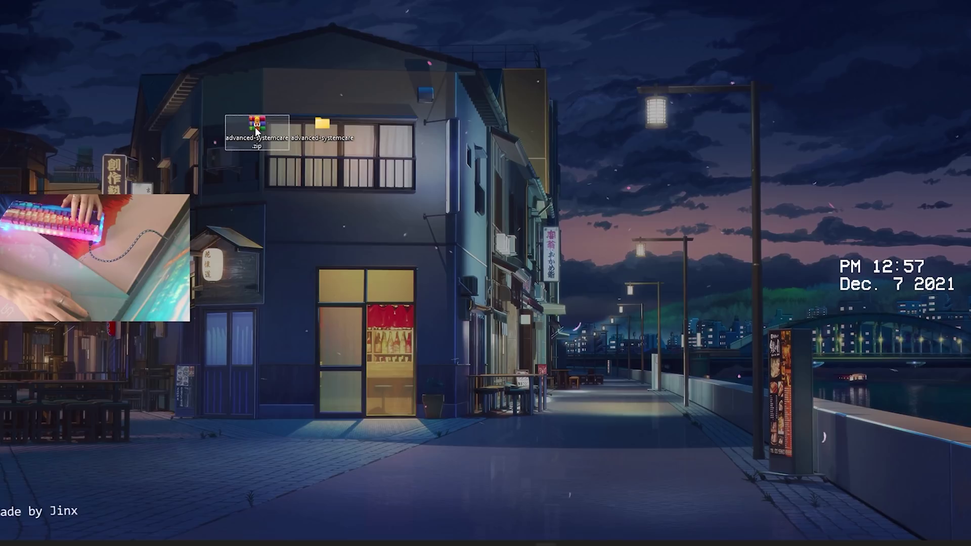
right_click(251, 127)
mouse_move(274, 187)
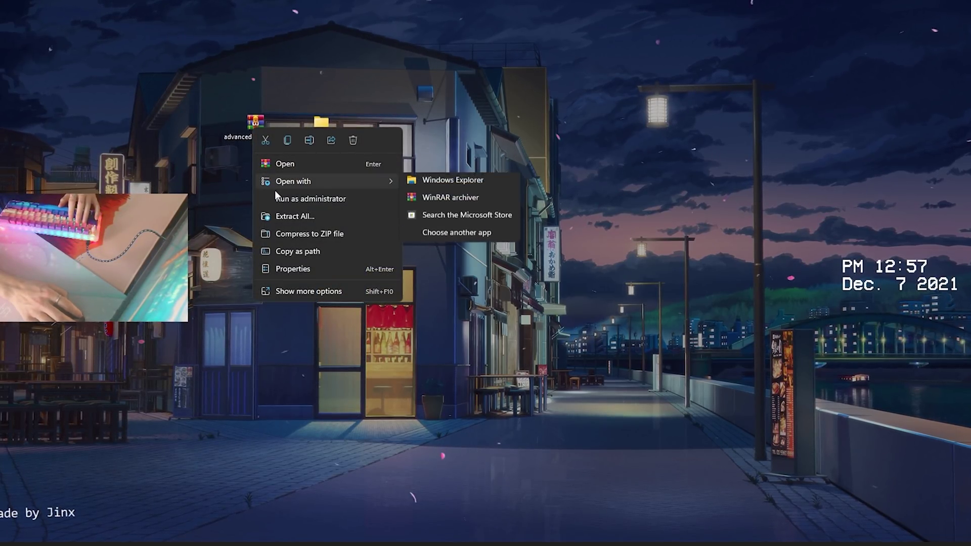
left_click(293, 216)
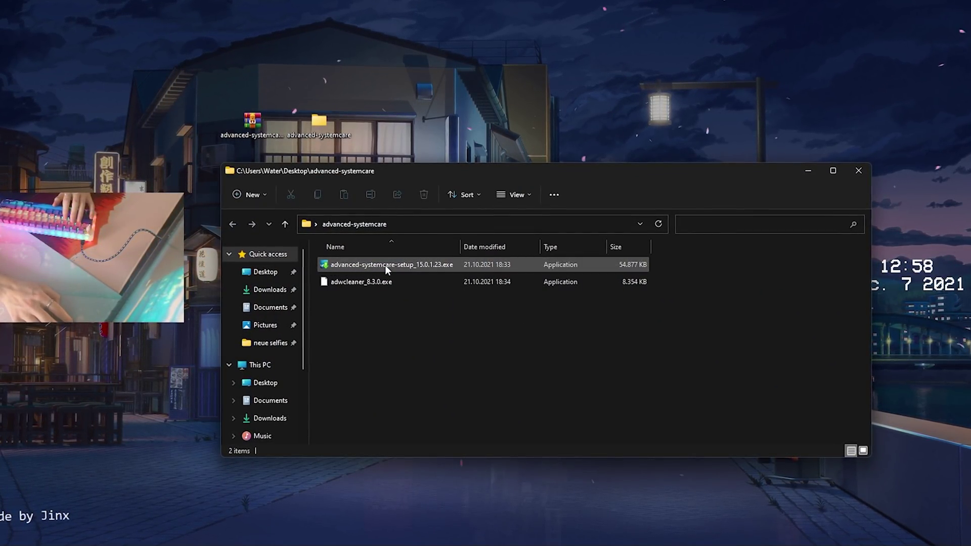
left_click(354, 264)
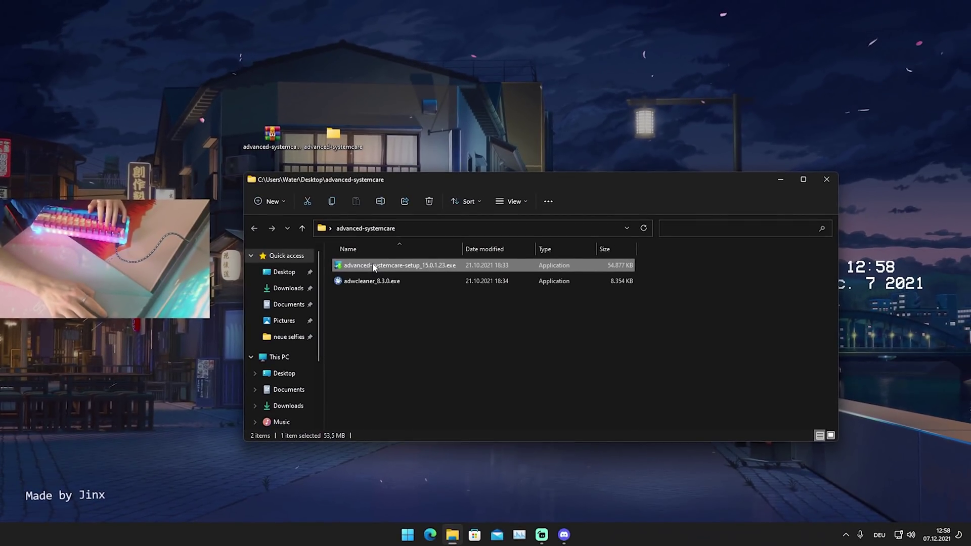
Launch the Advanced SystemCare installer and untick the bundled iTop VPN and iTop Screen Recorder
double_click(373, 267)
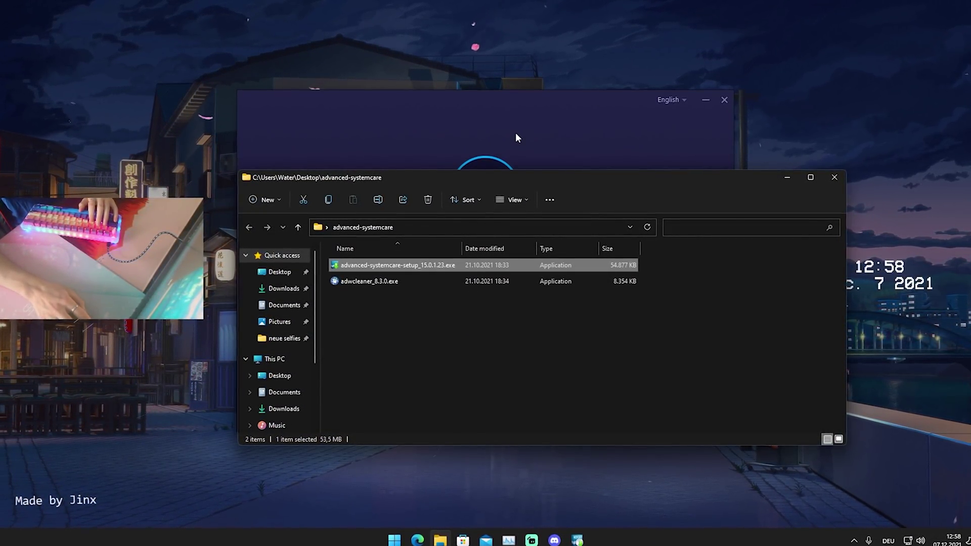
left_click(515, 133)
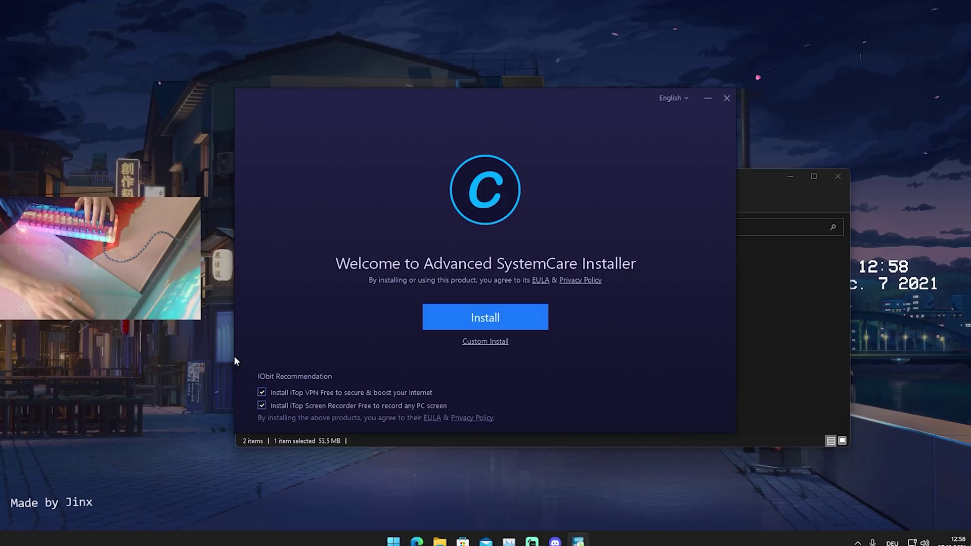
left_click(262, 392)
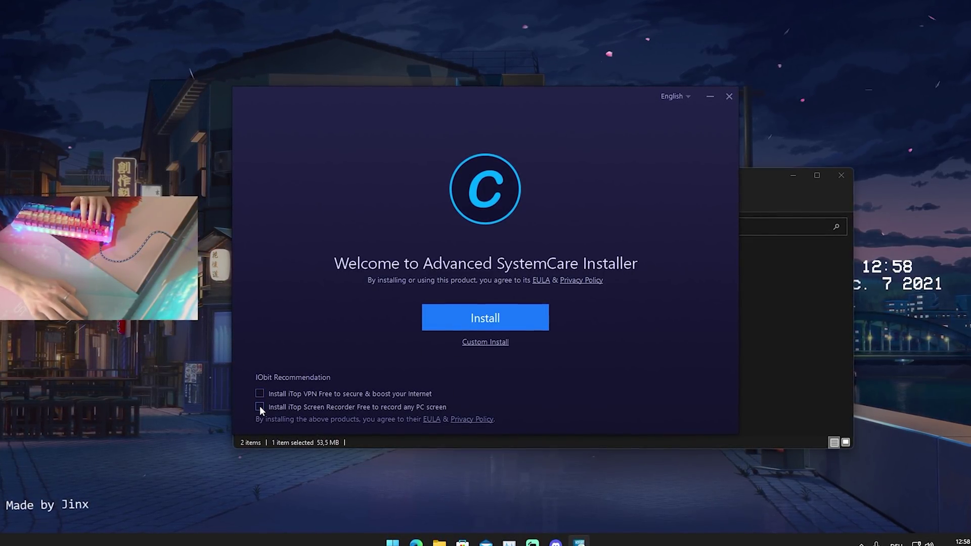
left_click(260, 407)
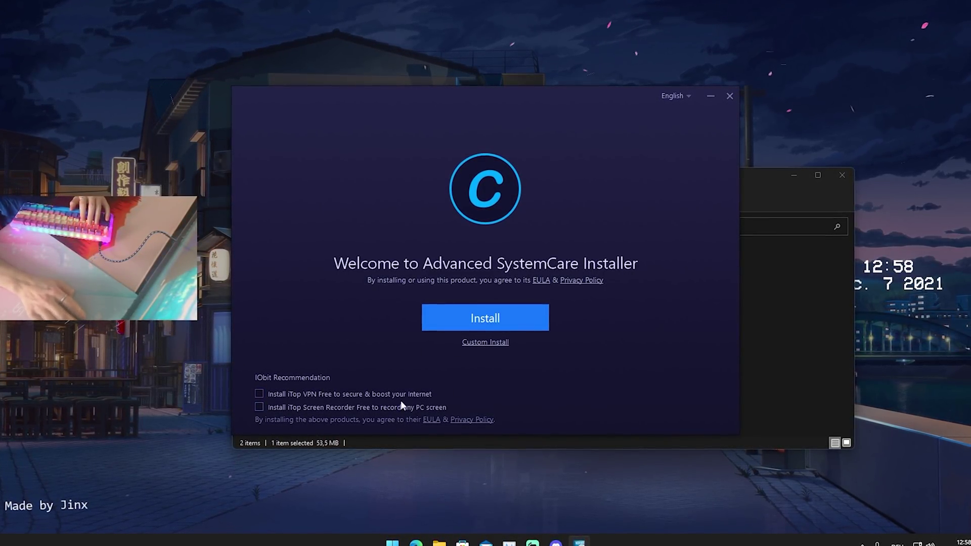
Install Advanced SystemCare 15 Free, declining the Dashlane and Driver Booster offers, and finish setup
left_click(475, 324)
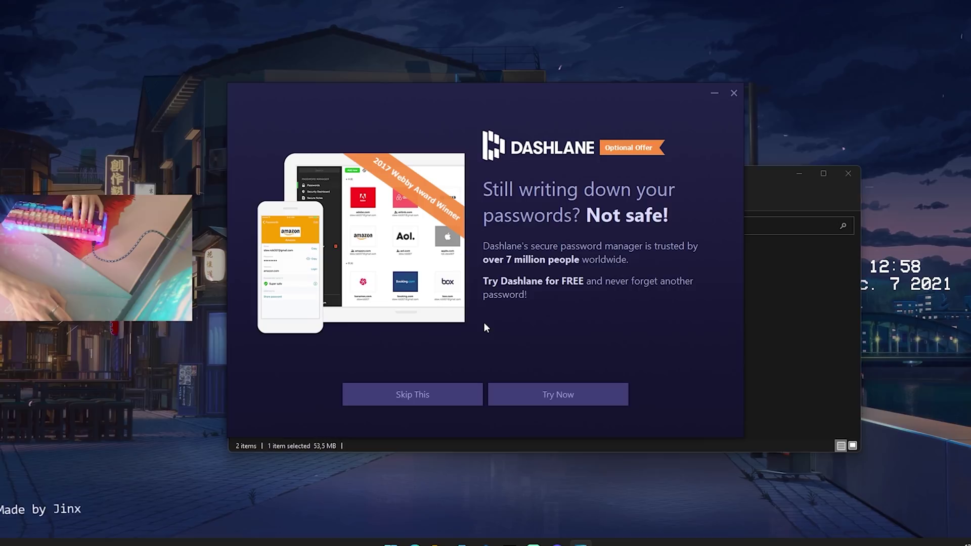
left_click(439, 393)
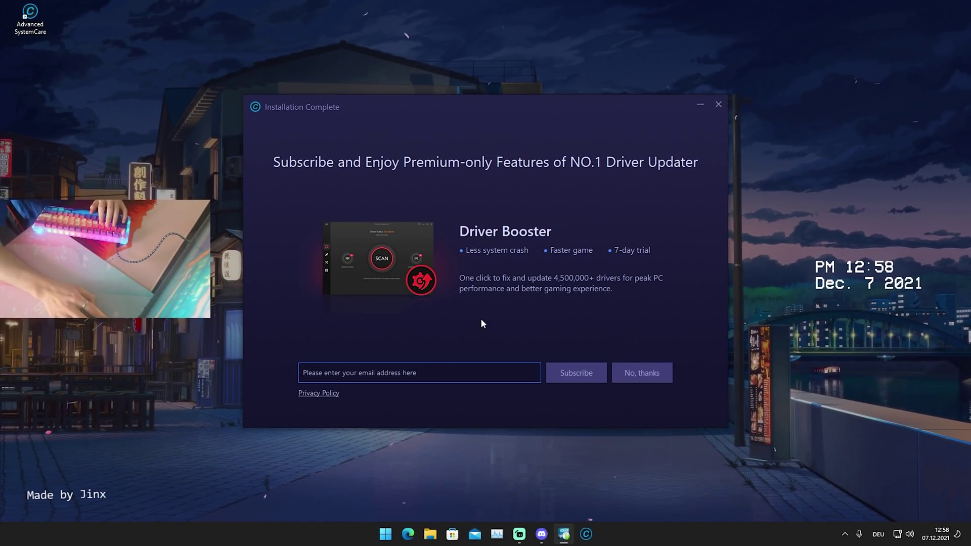
left_click(635, 375)
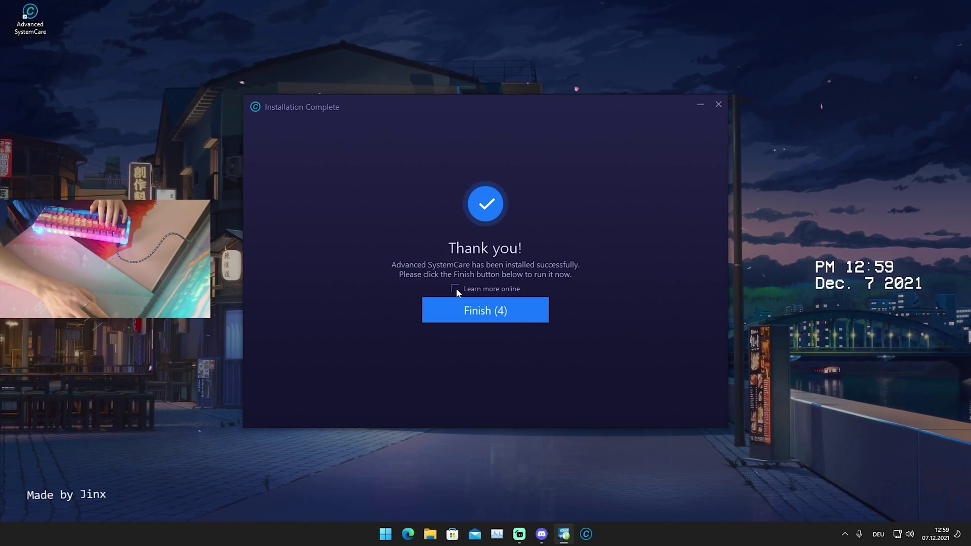
left_click(477, 313)
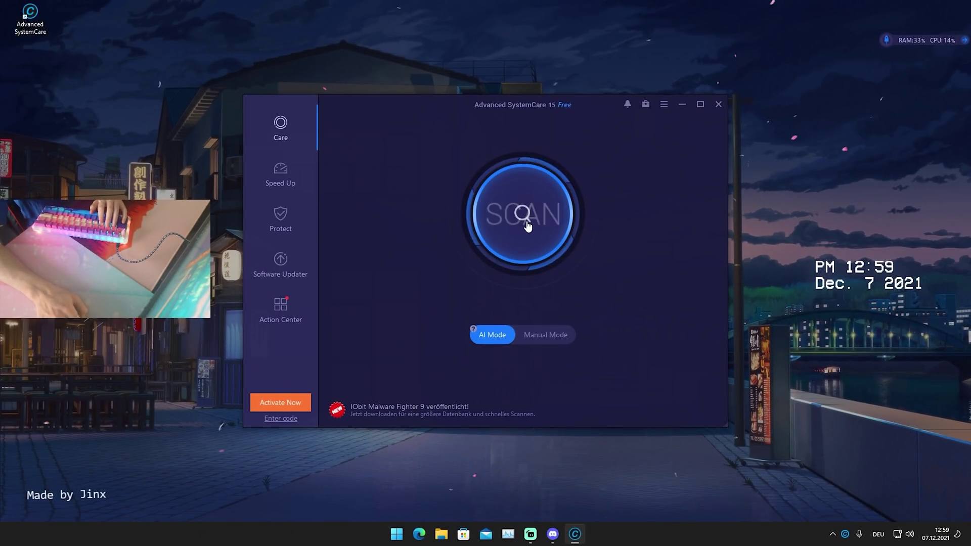
Run the AI Mode scan, which finds 9,9 GB of junk and 550 optimizable items
left_click(522, 227)
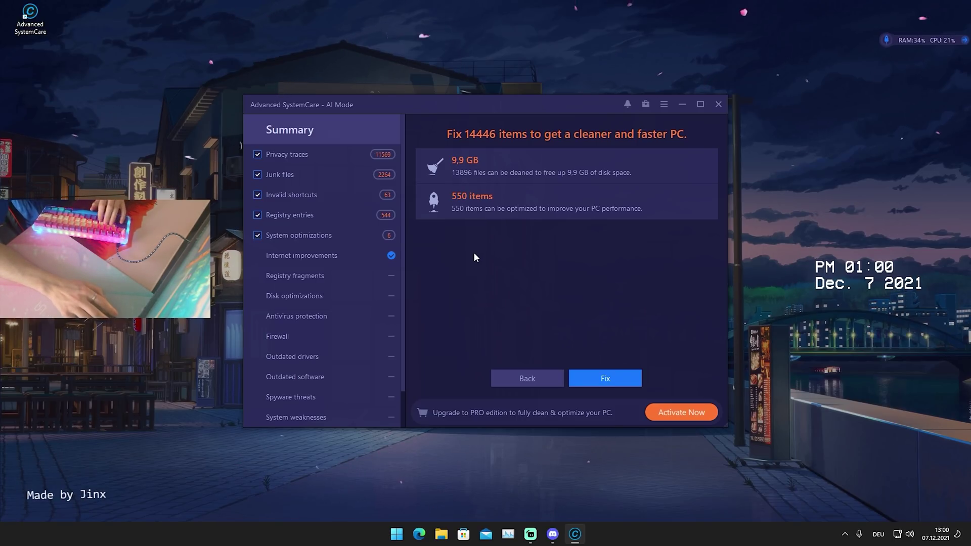
Fix all found items, cleaning 9,9 GB and optimizing 550, then return to the Care page
left_click(595, 382)
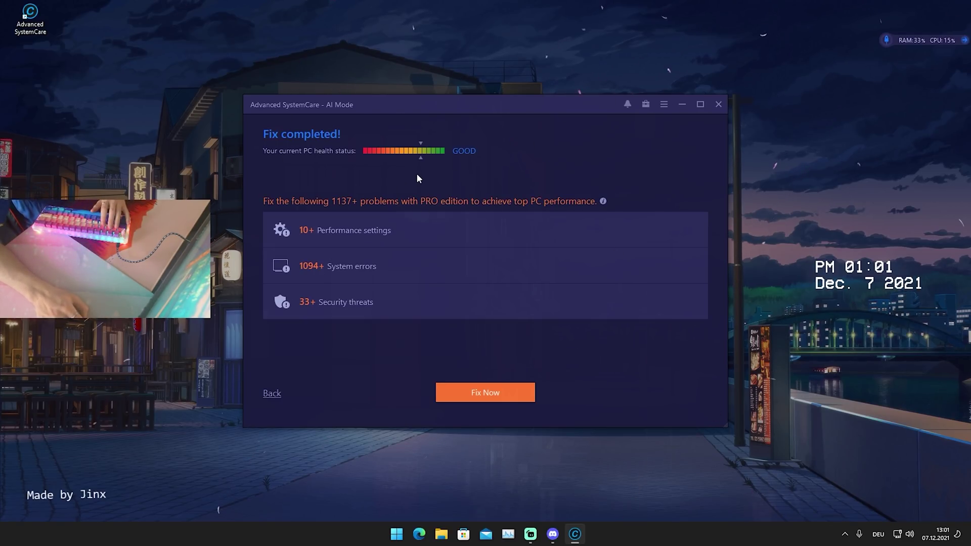
left_click(273, 394)
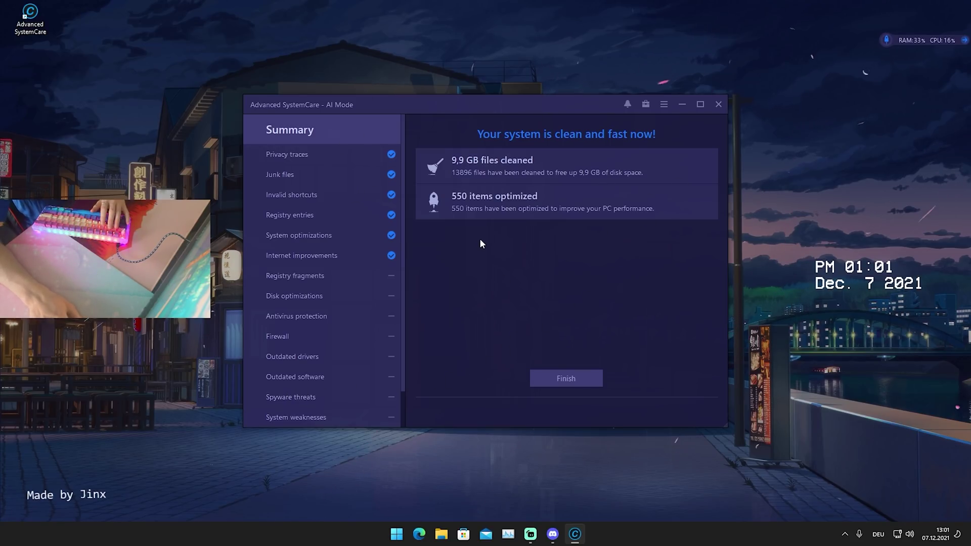
left_click(569, 380)
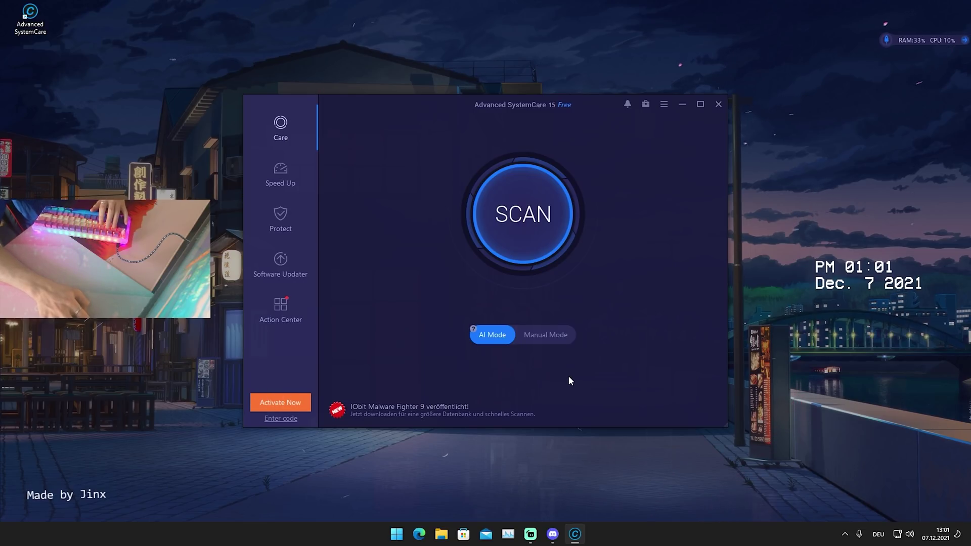
Close Advanced SystemCare and its notification, then launch nvidiaProfileInspector.exe from its desktop folder
left_click(718, 104)
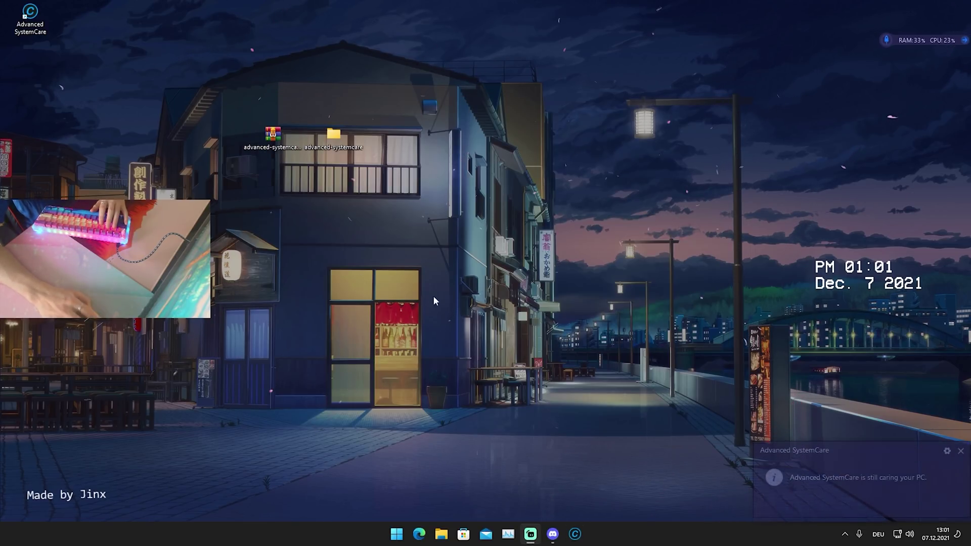
left_click(961, 406)
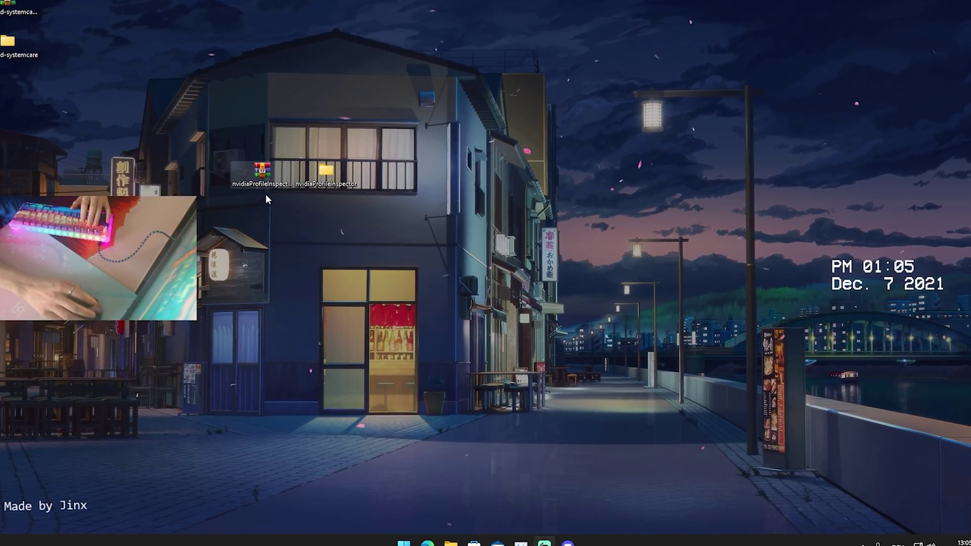
right_click(262, 171)
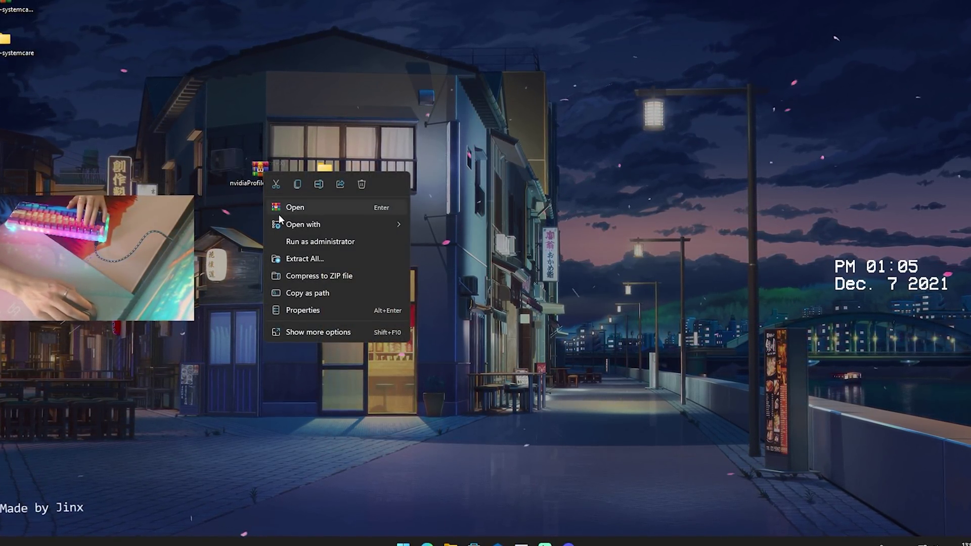
left_click(475, 229)
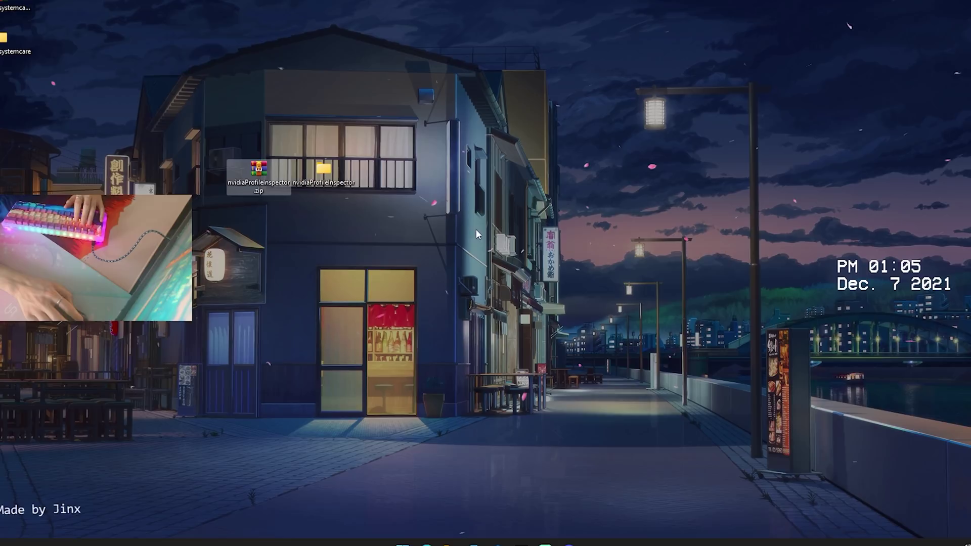
double_click(320, 175)
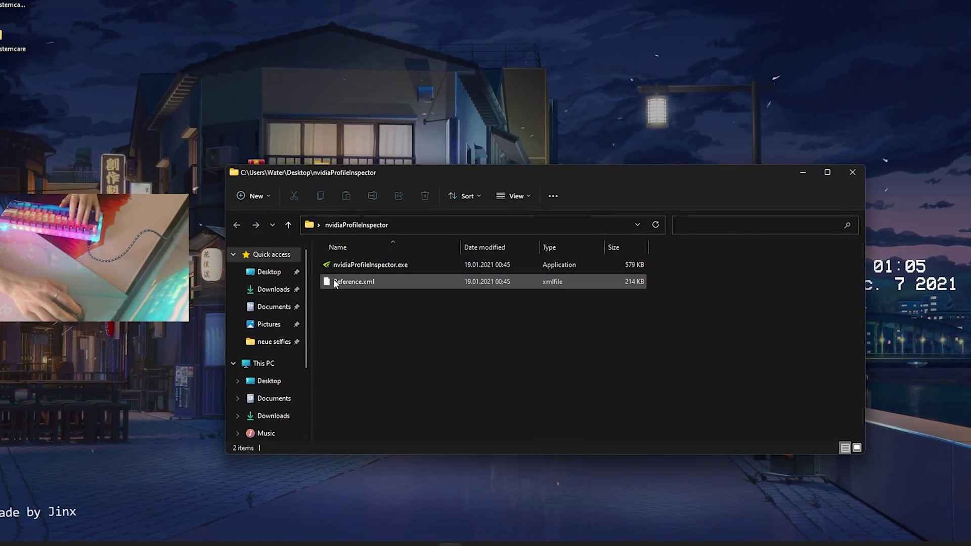
double_click(369, 264)
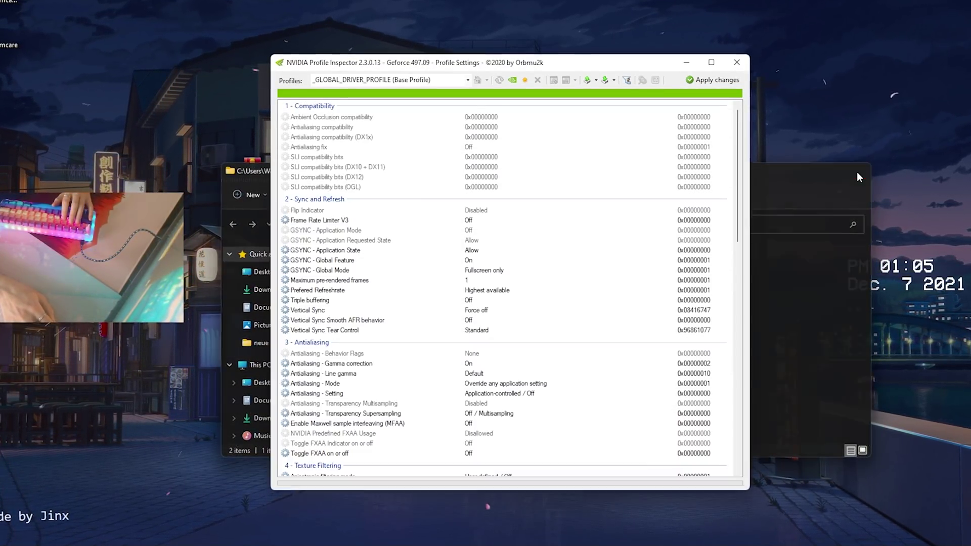
Close Explorer and load the Fortnite profile by typing 'fortnit' in the Profiles box
left_click(857, 170)
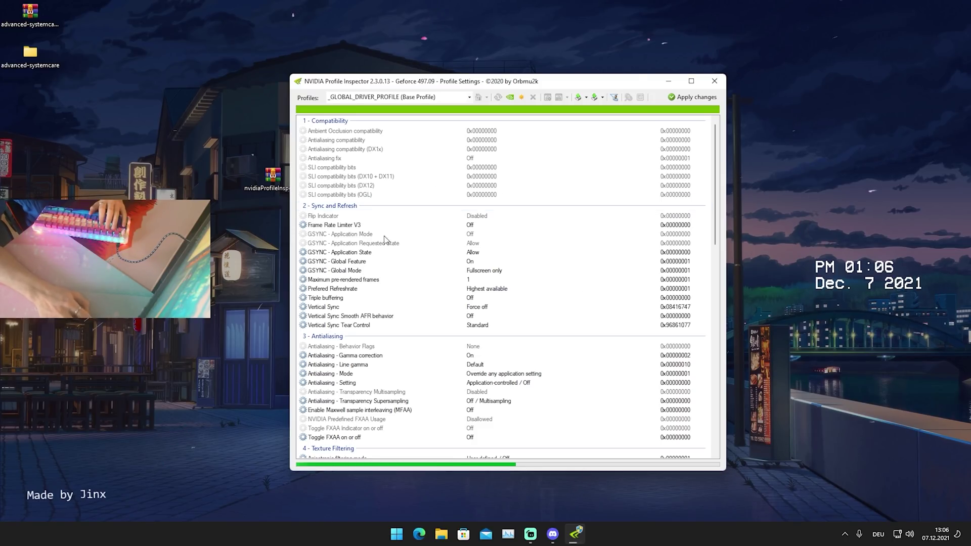
left_click(450, 98)
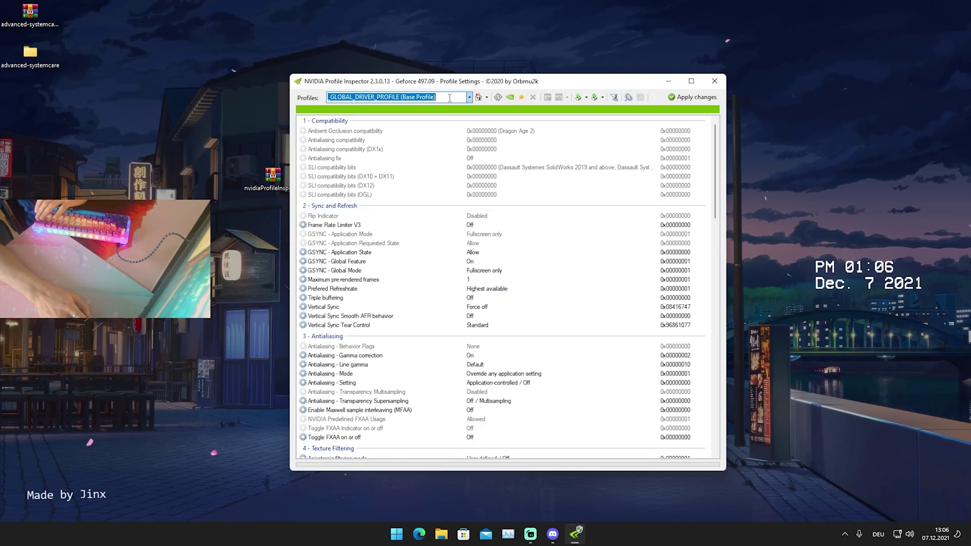
type("fort")
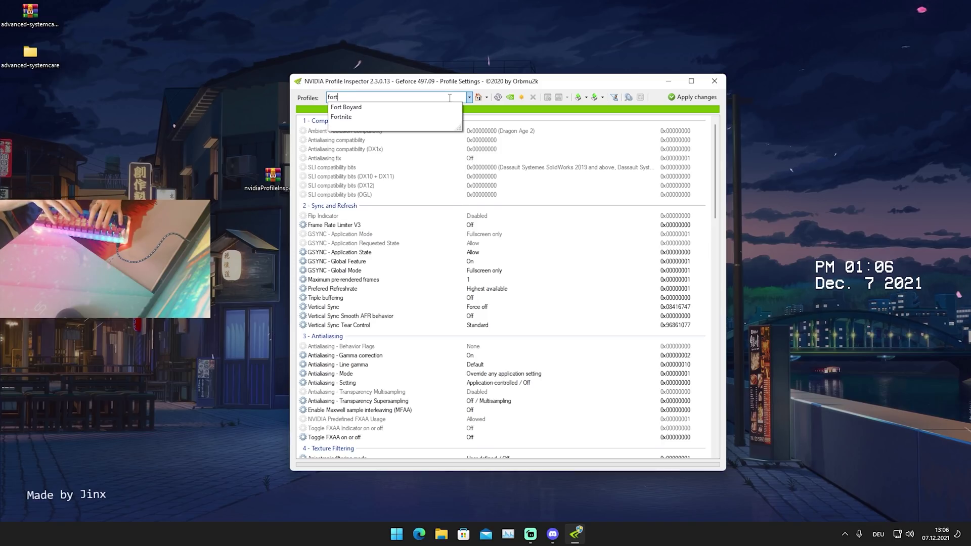
type("nit")
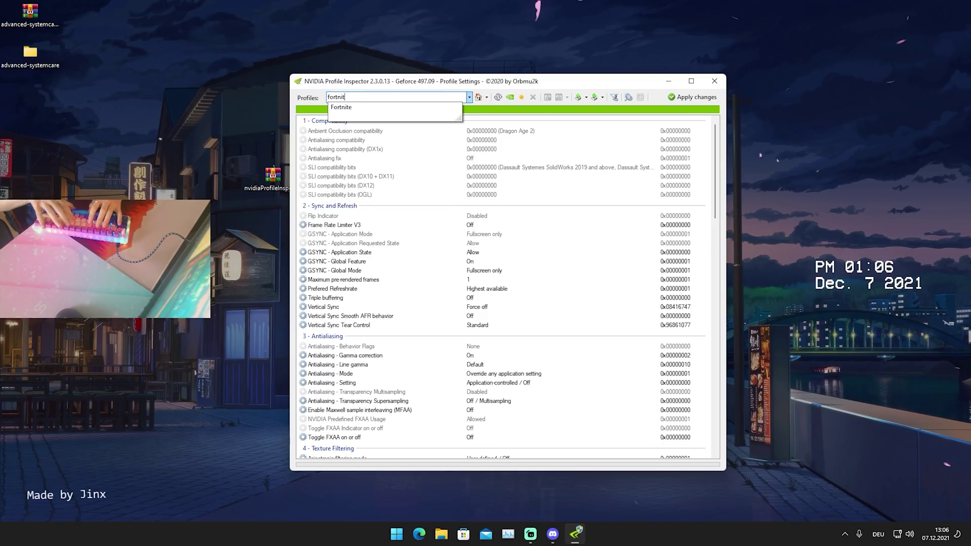
left_click(342, 108)
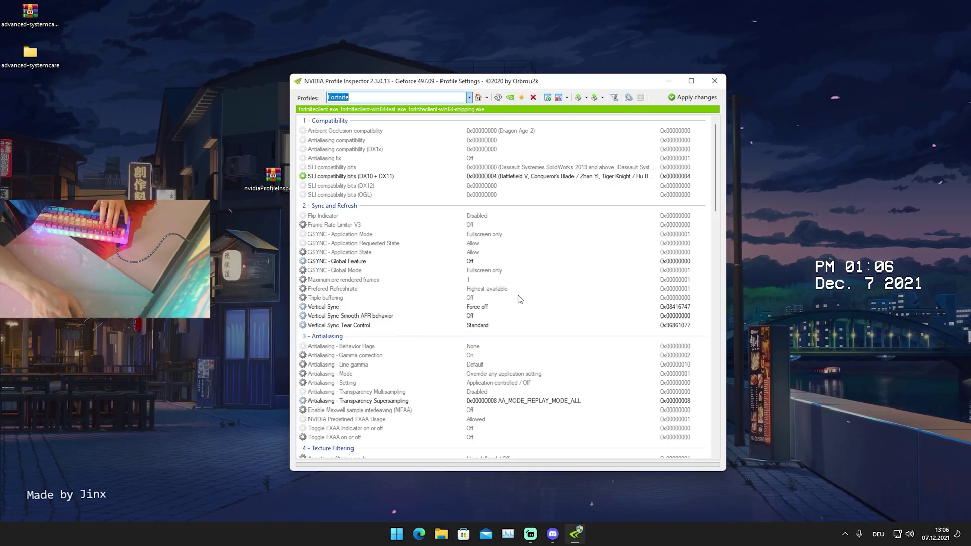
Change Fortnite's Antialiasing - Transparency Supersampling to 0x00000008 AA_MODE_REPLAY_MODE_ALL
scroll(519, 297, "down", 3)
scroll(517, 298, "down", 1)
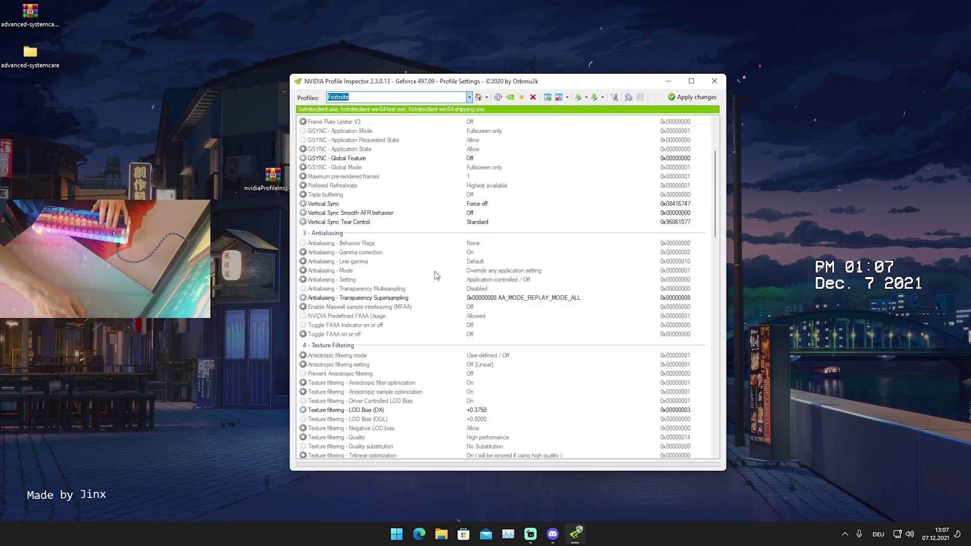
left_click(512, 299)
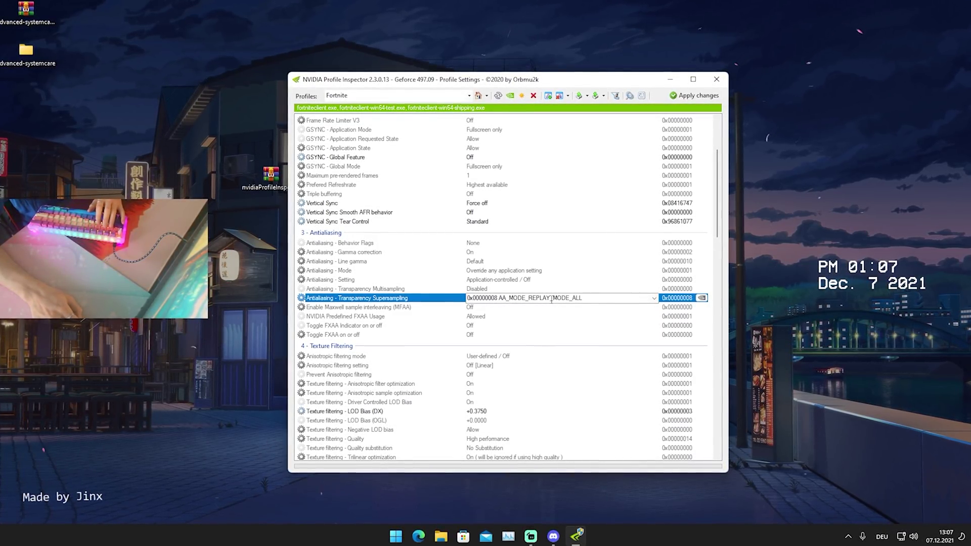
left_click(649, 298)
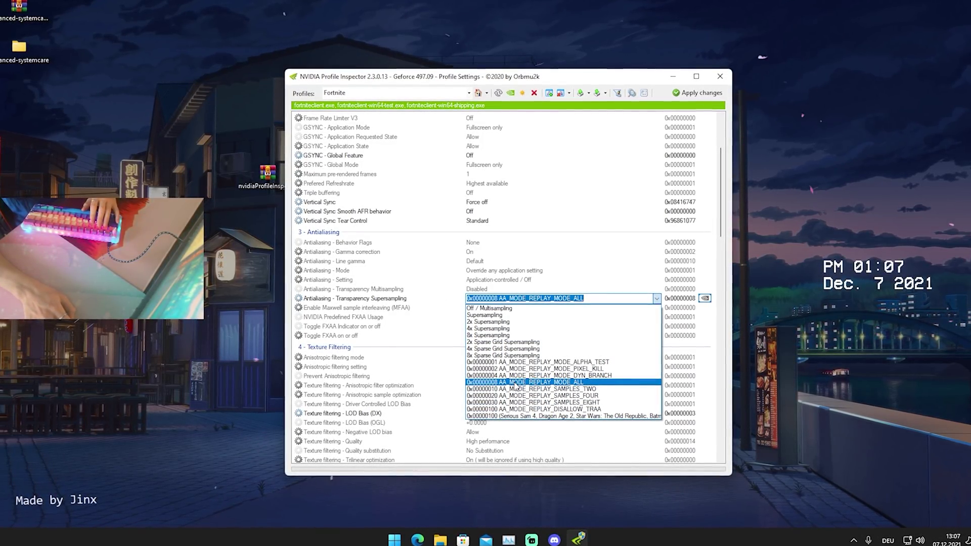
left_click(514, 383)
scroll(521, 323, "down", 3)
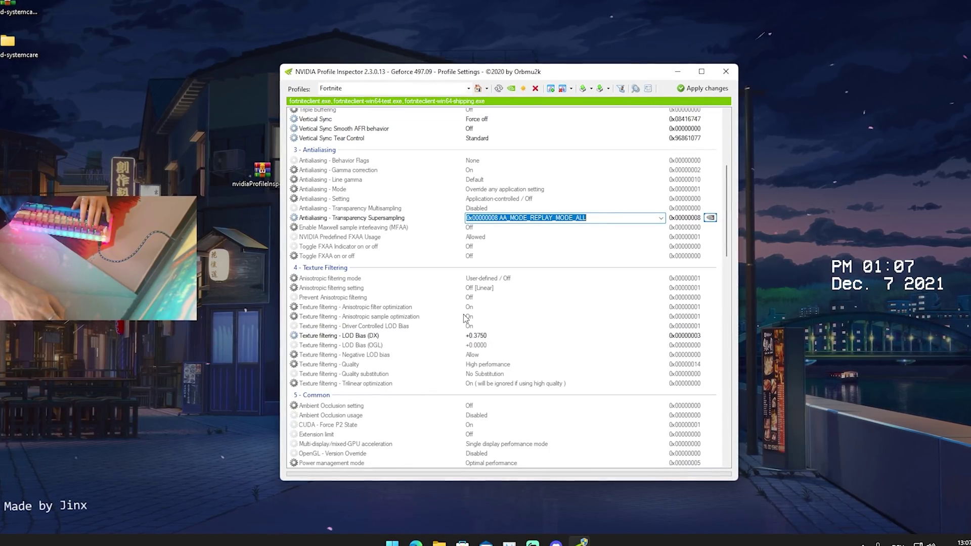
Change Fortnite's Texture filtering - LOD Bias (DX) to +0.3750 and scroll through the remaining settings
left_click(582, 337)
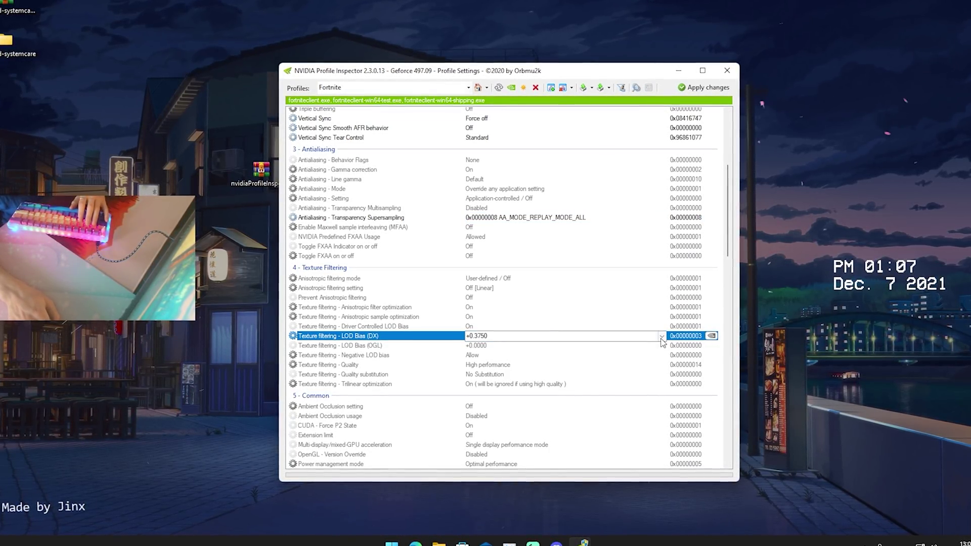
left_click(661, 338)
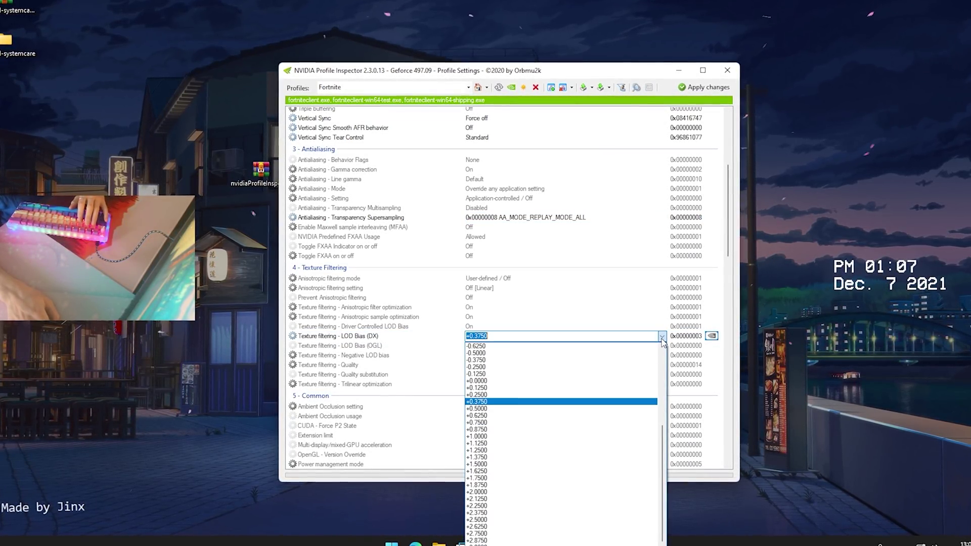
left_click(473, 403)
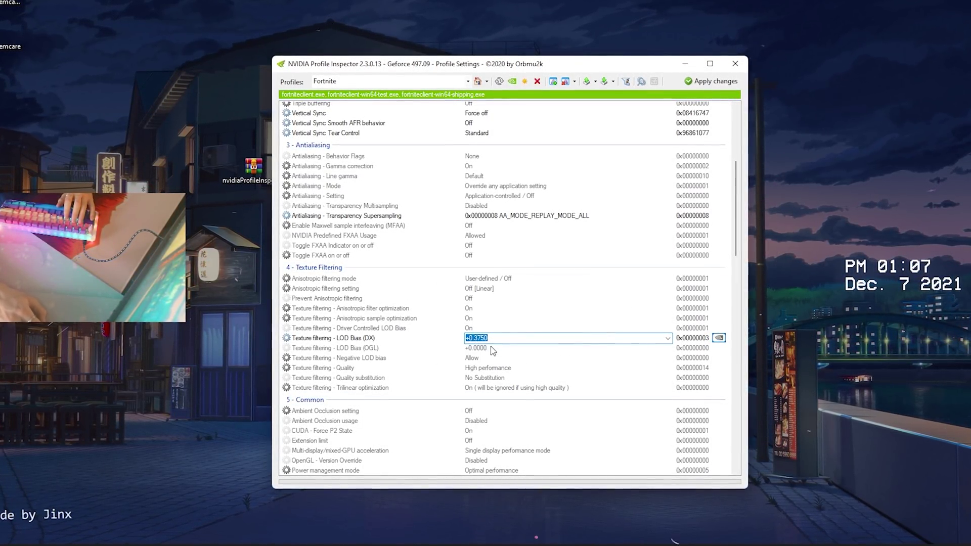
scroll(490, 354, "down", 8)
scroll(456, 345, "down", 4)
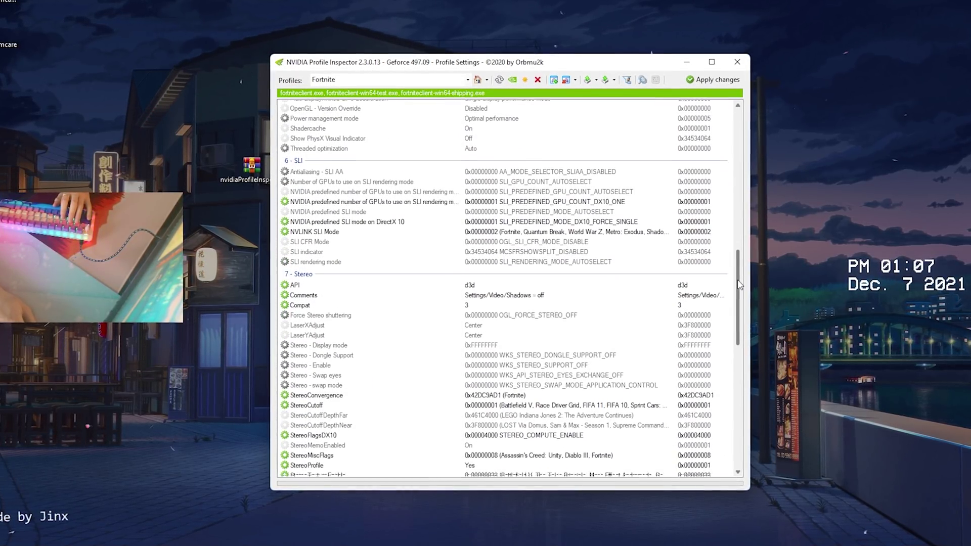
scroll(740, 284, "down", 2)
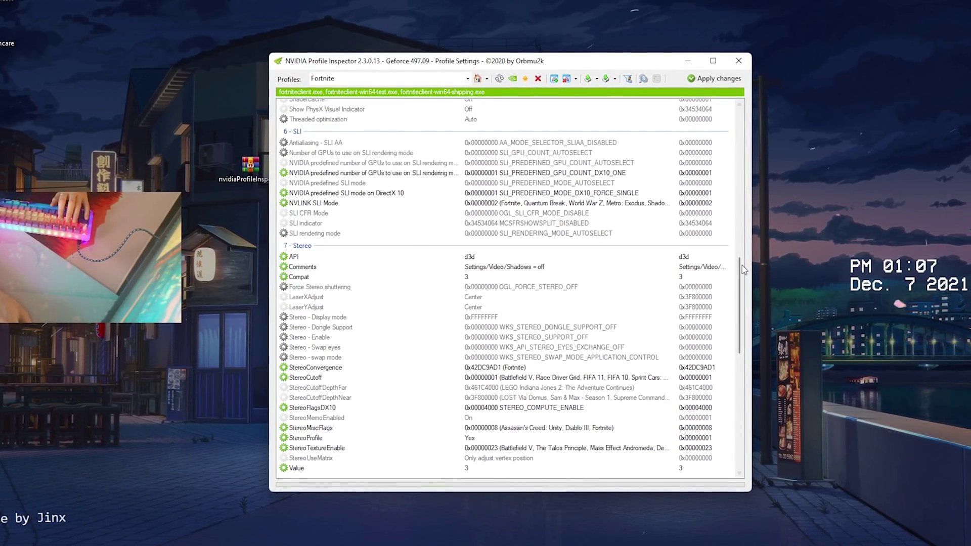
scroll(729, 283, "down", 6)
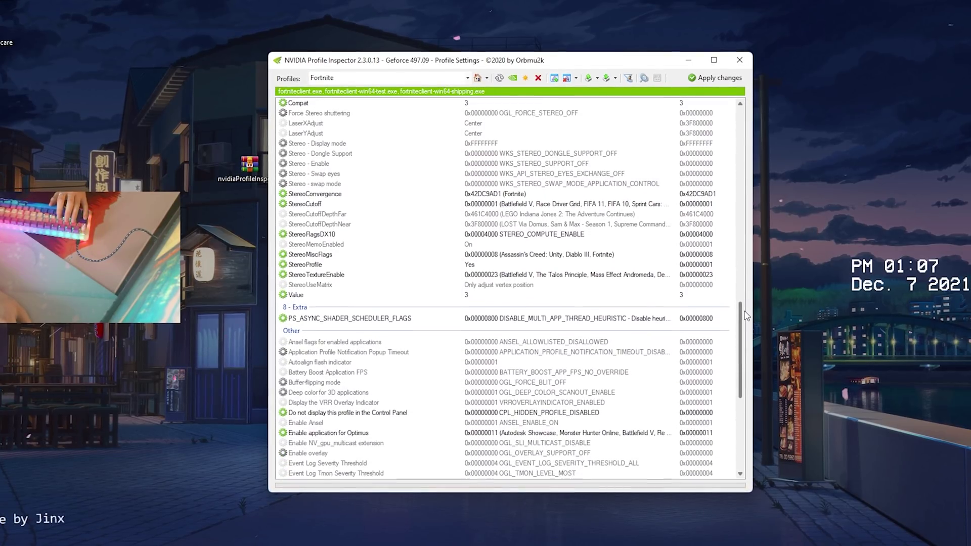
Scroll the Fortnite profile settings list in NVIDIA Profile Inspector back up to the top
left_click_drag(746, 316, 745, 132)
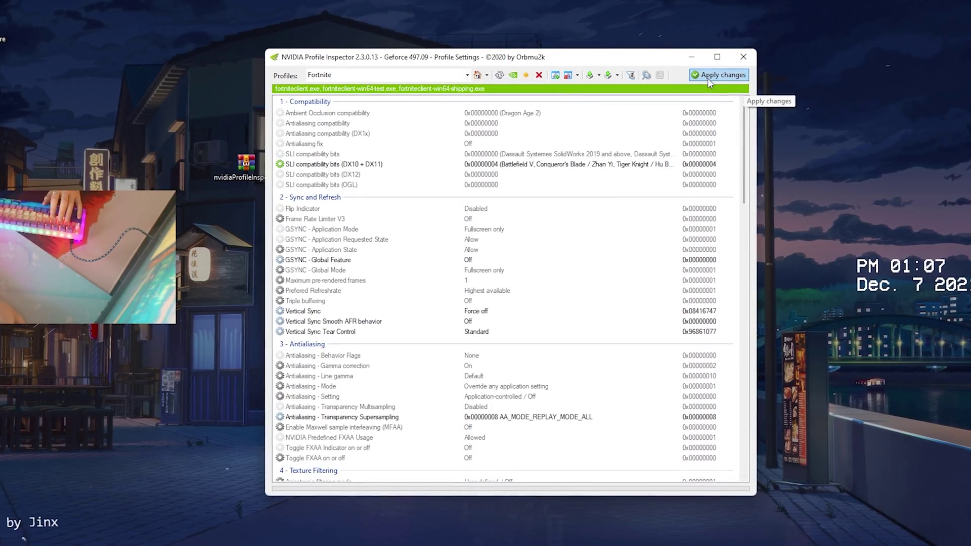